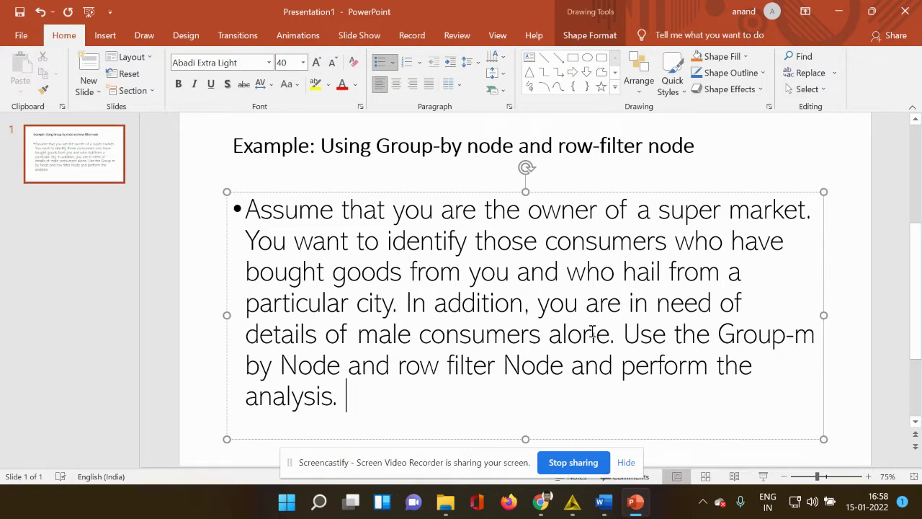
Search the Node Repository for 'file' and place a File Reader node on the workflow
left_click(572, 502)
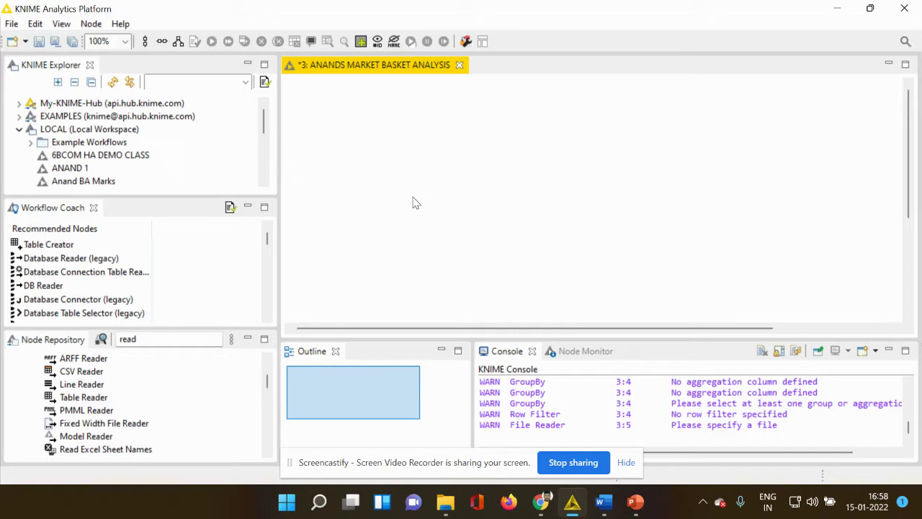
left_click(150, 339)
key("BackSpace")
key("BackSpace")
key("BackSpace")
key("BackSpace")
type("file")
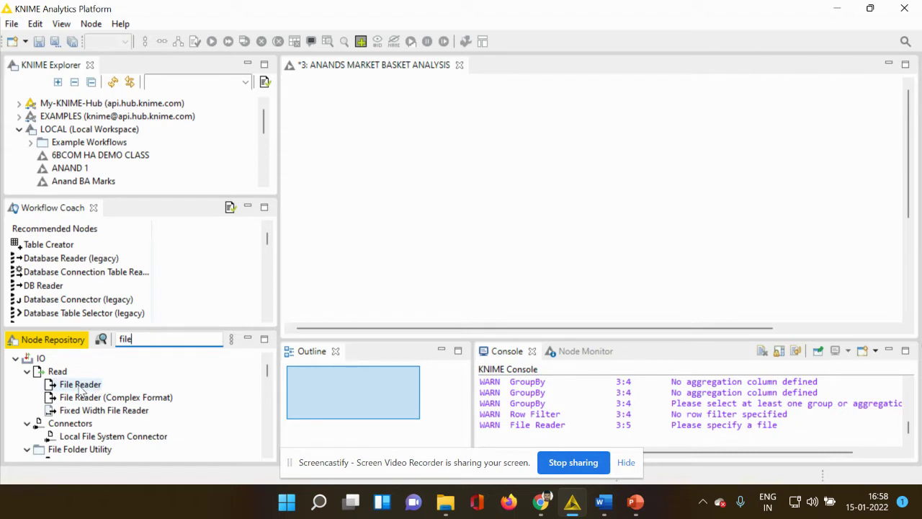
left_click_drag(81, 389, 361, 181)
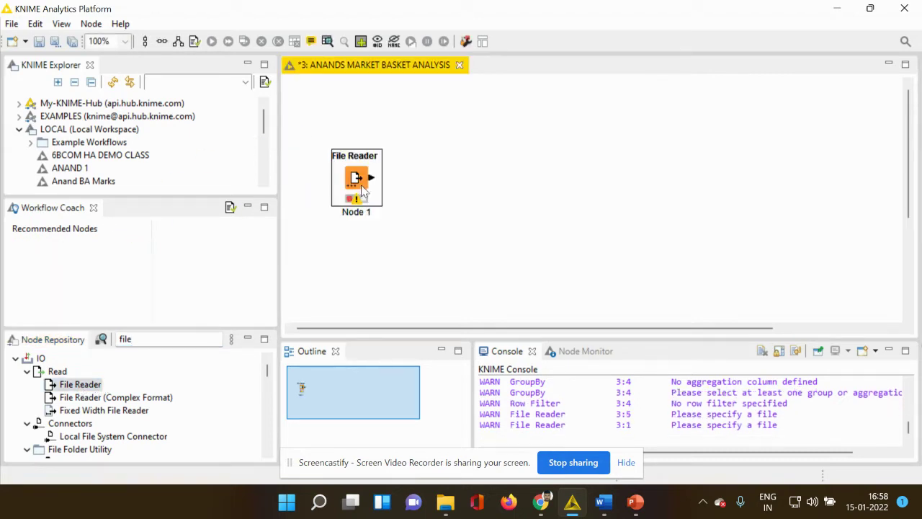
Configure the File Reader to read Mayanmaar sales data.csv from the KNIME folder
right_click(358, 184)
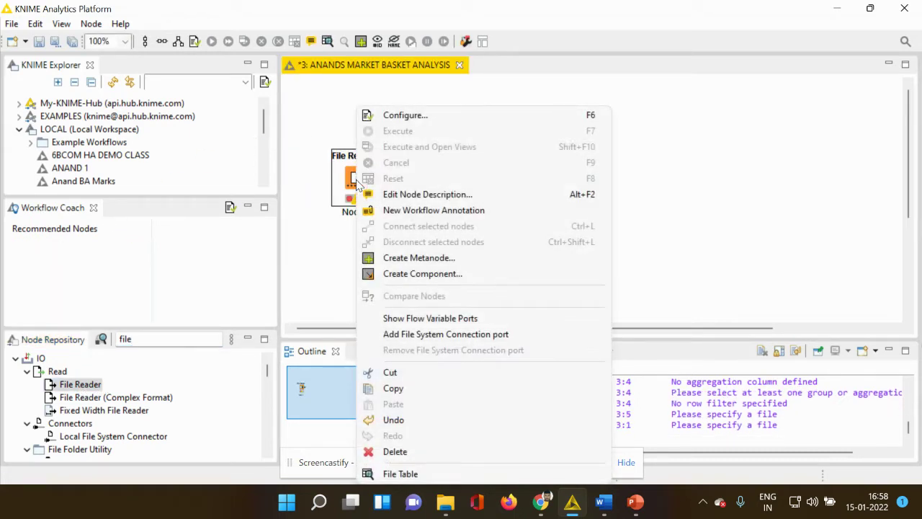
left_click(414, 116)
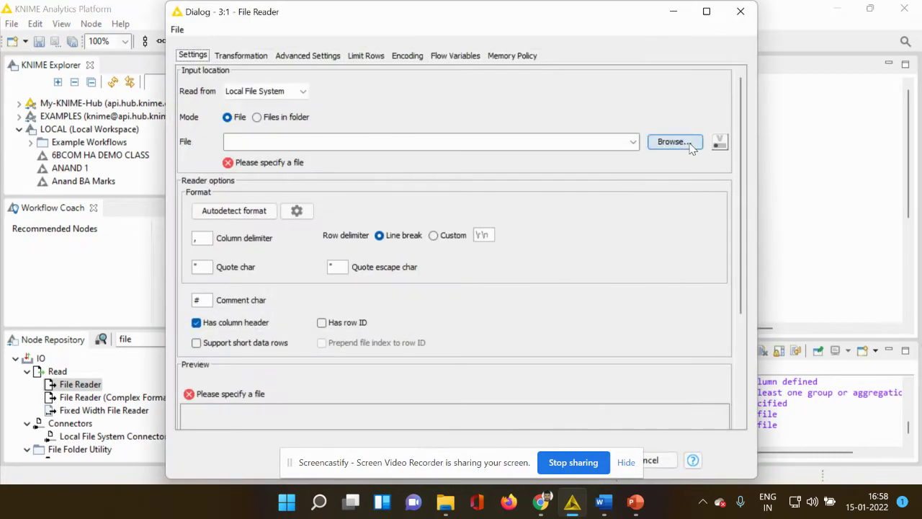
left_click(690, 146)
left_click(512, 242)
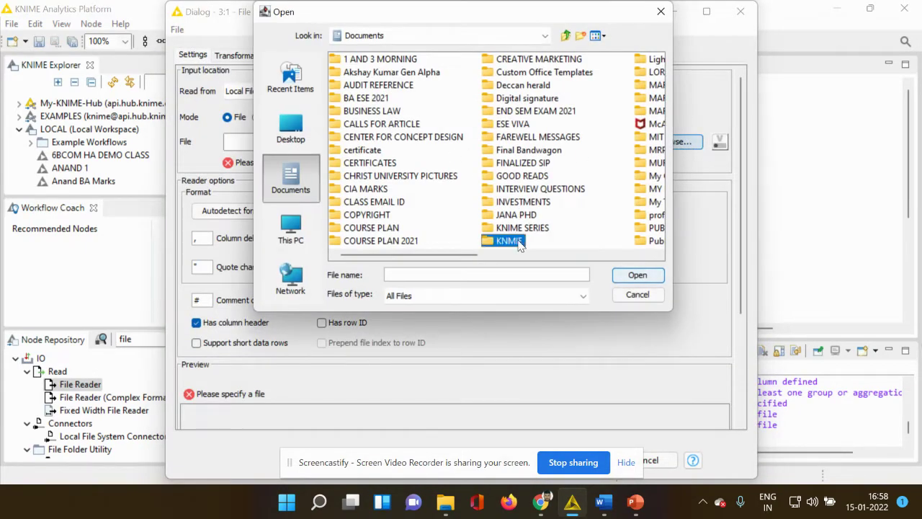
double_click(511, 242)
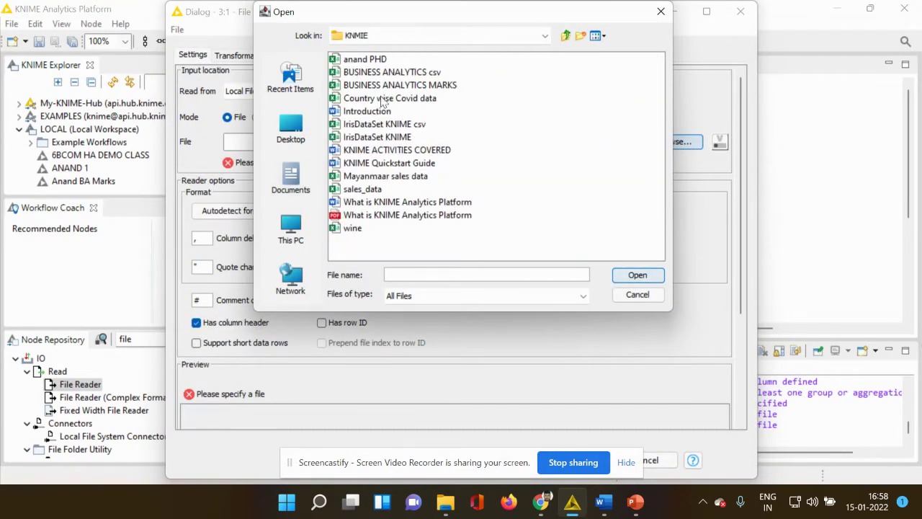
left_click(407, 178)
double_click(406, 176)
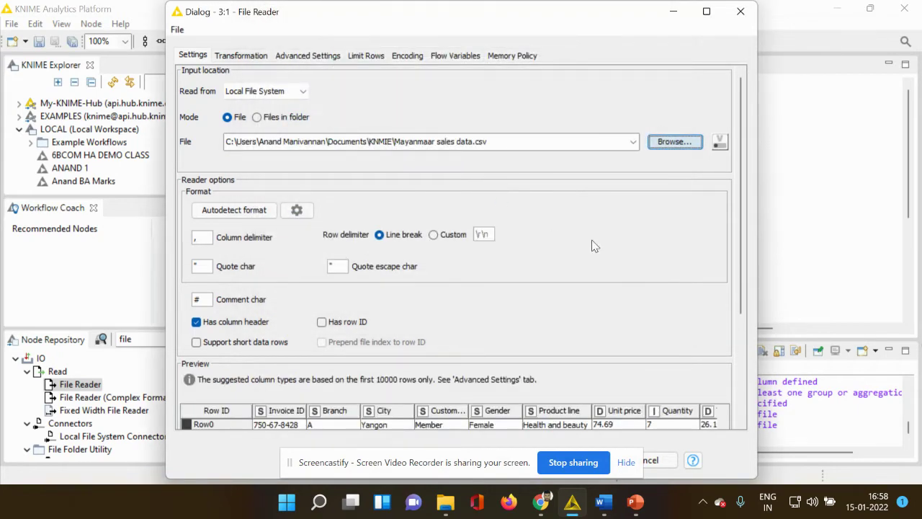
left_click_drag(511, 461, 285, 452)
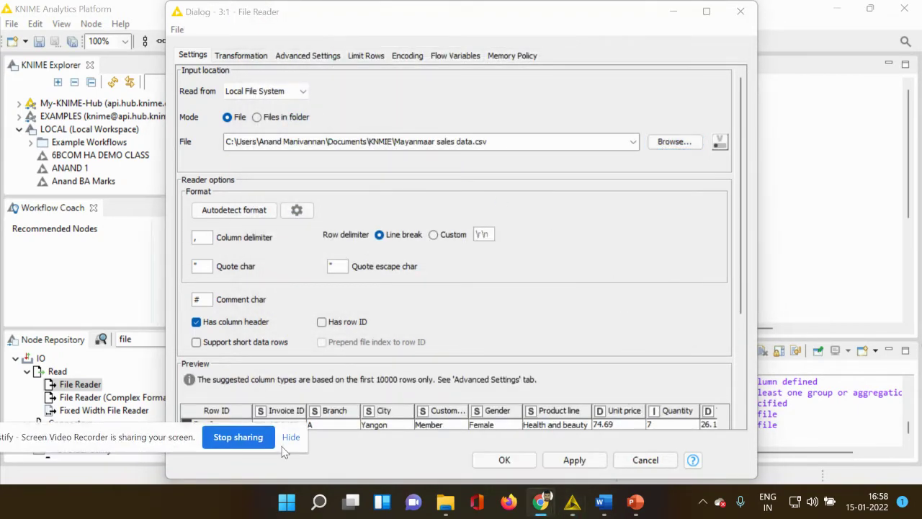
left_click(549, 460)
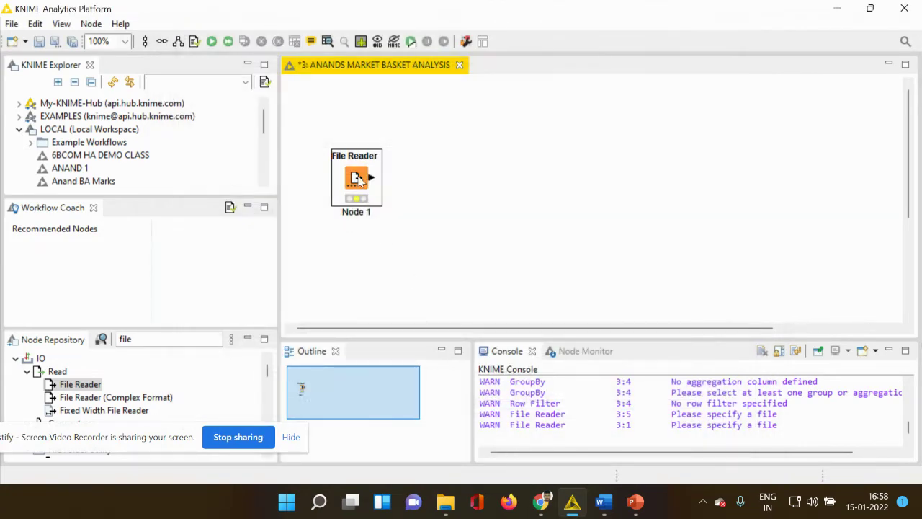
Execute the File Reader and review its 1000-row, 17-column table, checking the City and Gender columns
right_click(360, 180)
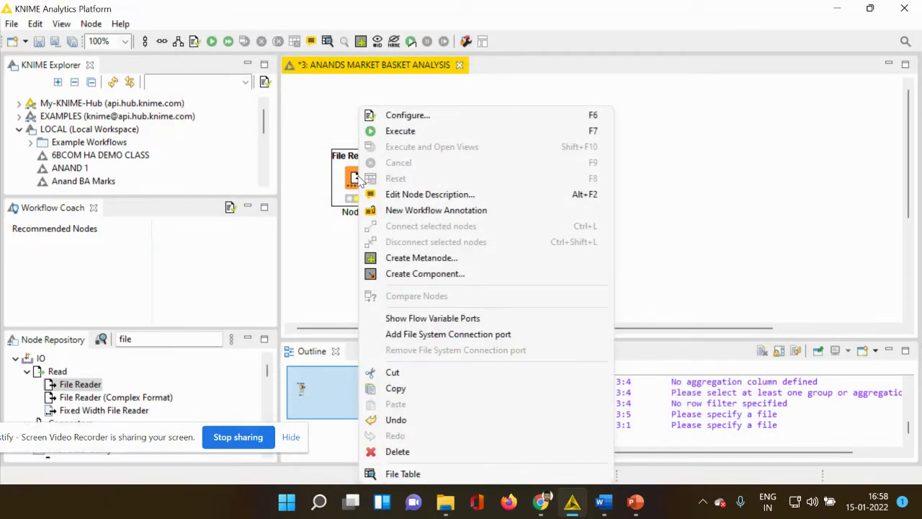
left_click(389, 131)
right_click(367, 178)
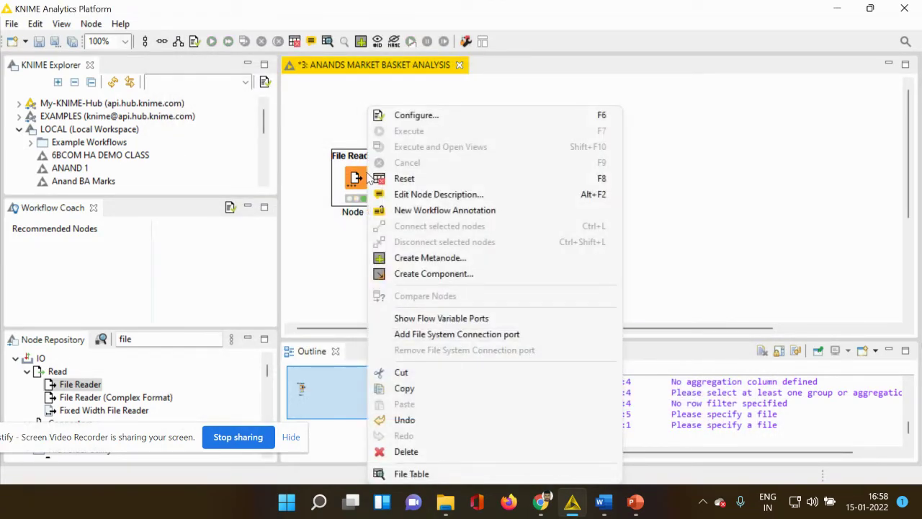
left_click(415, 473)
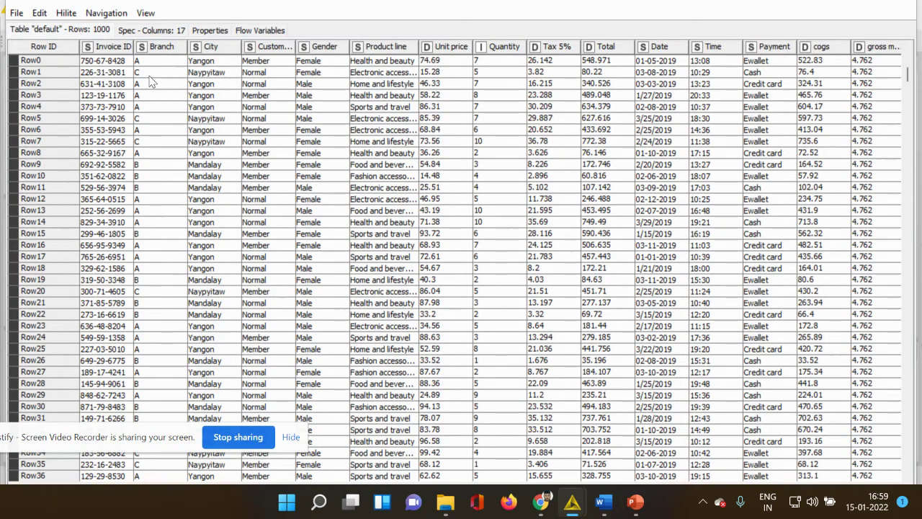
left_click(207, 45)
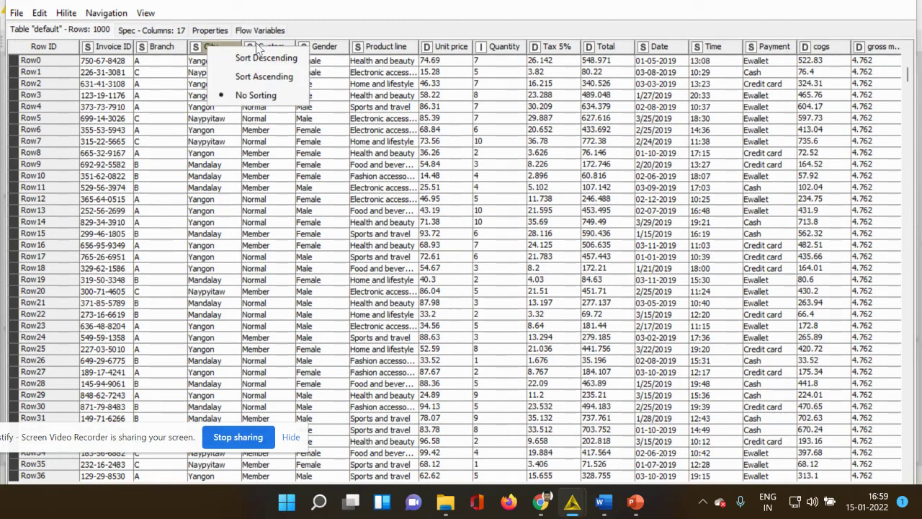
left_click(324, 48)
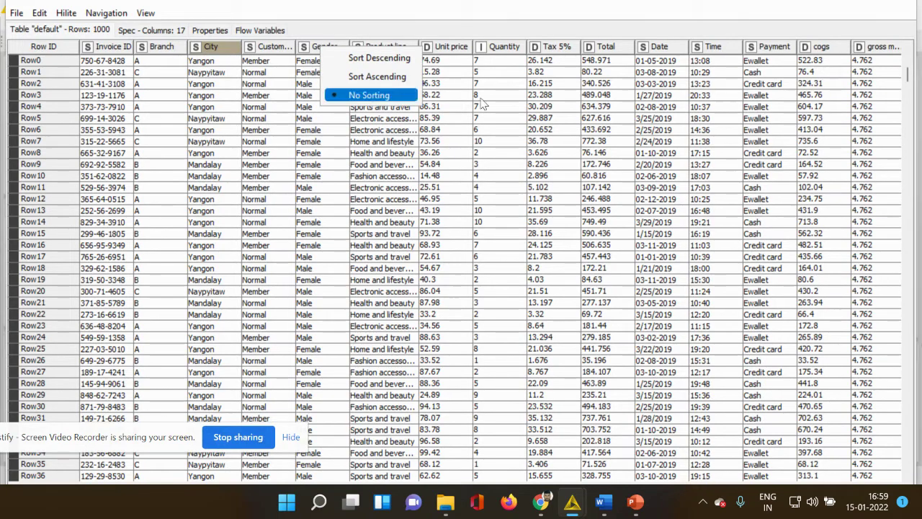
left_click(915, 6)
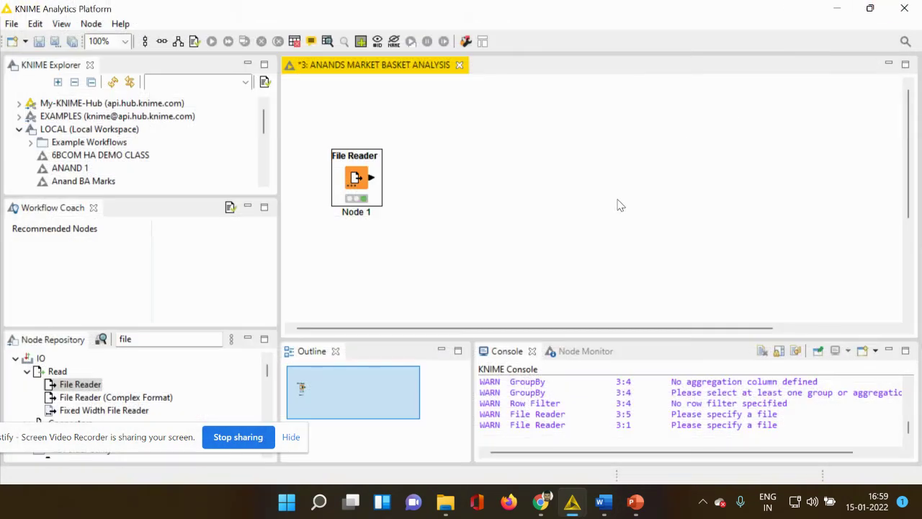
Add a GroupBy node found by searching 'group' and connect the File Reader's output to it
left_click(169, 343)
key("BackSpace")
key("BackSpace")
key("BackSpace")
key("BackSpace")
type("g")
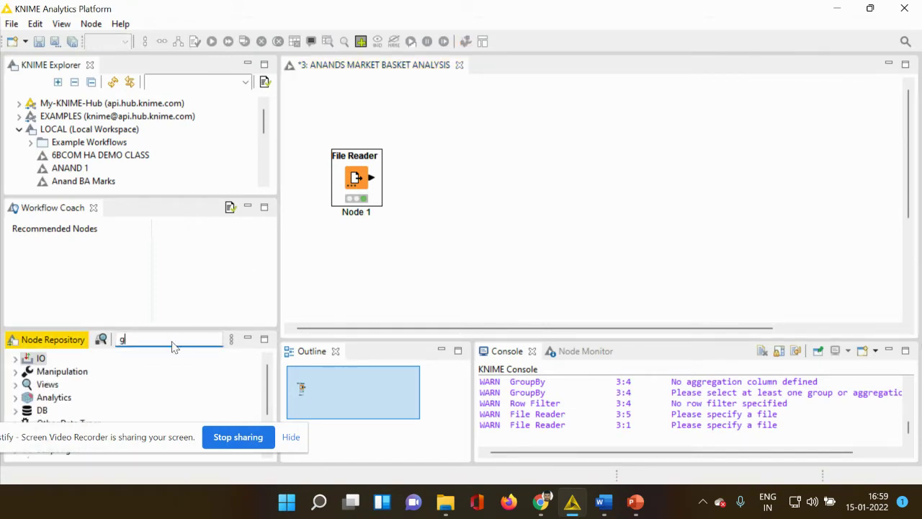
type("roup")
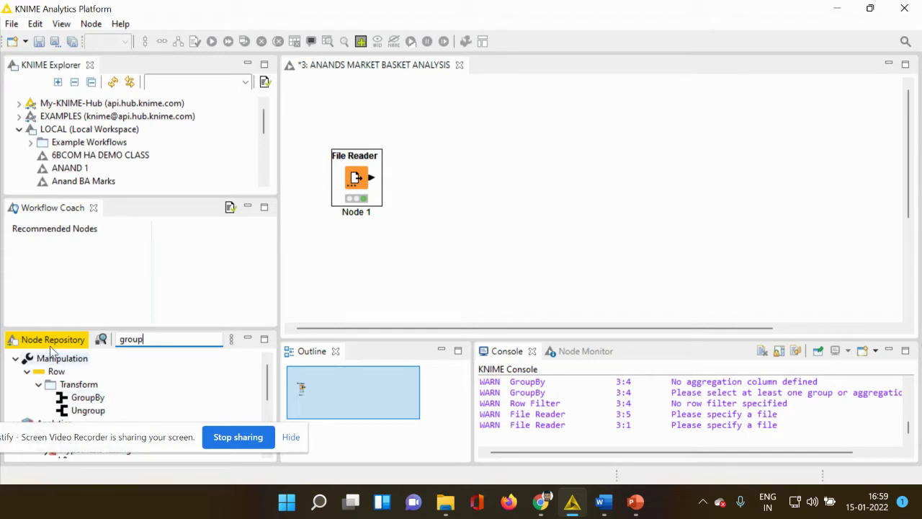
left_click_drag(88, 401, 481, 173)
left_click(472, 238)
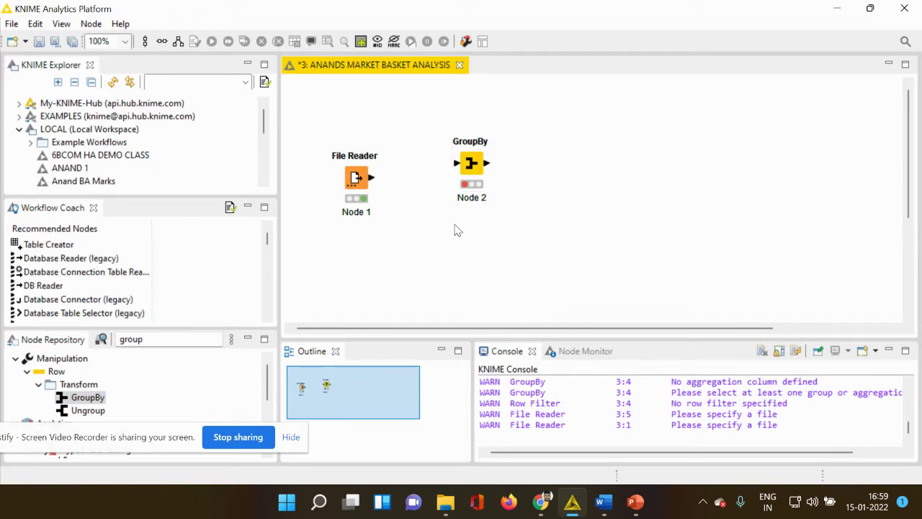
left_click_drag(371, 180, 457, 164)
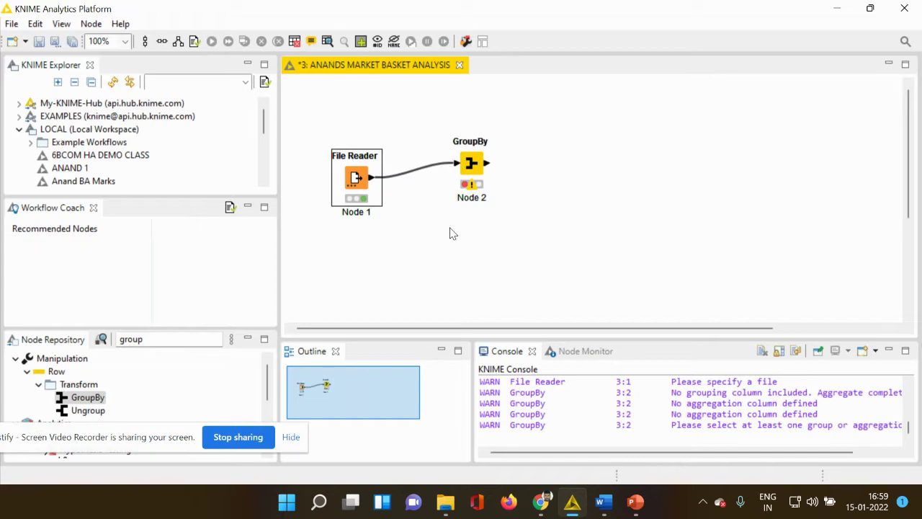
right_click(475, 167)
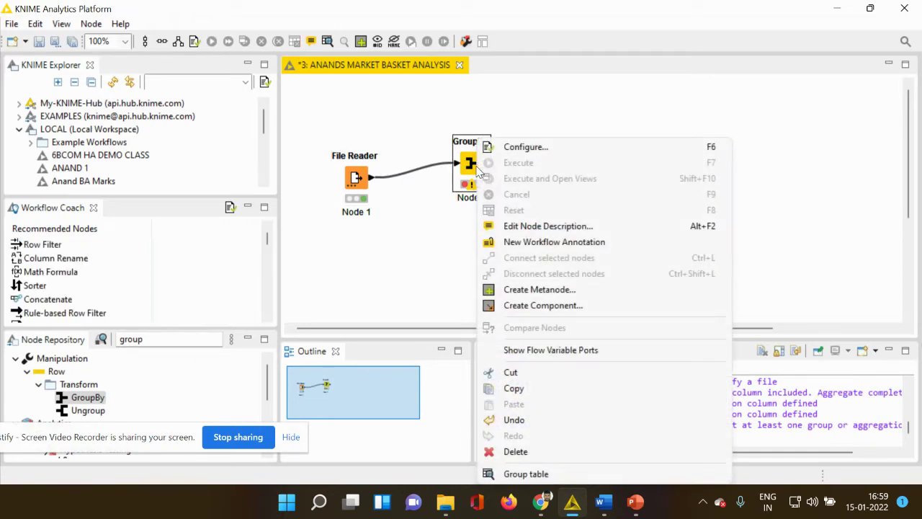
Add Invoice ID, City and Gender as GroupBy group columns and apply the settings
left_click(542, 151)
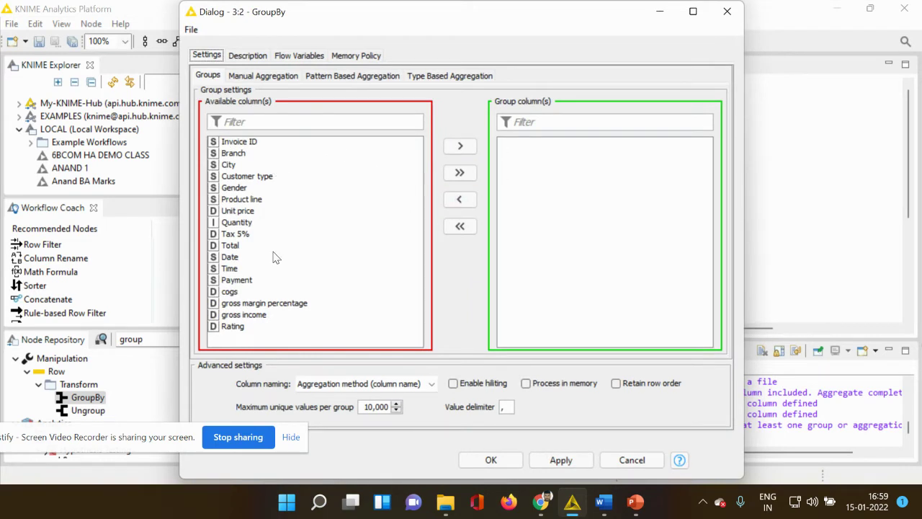
left_click(229, 144)
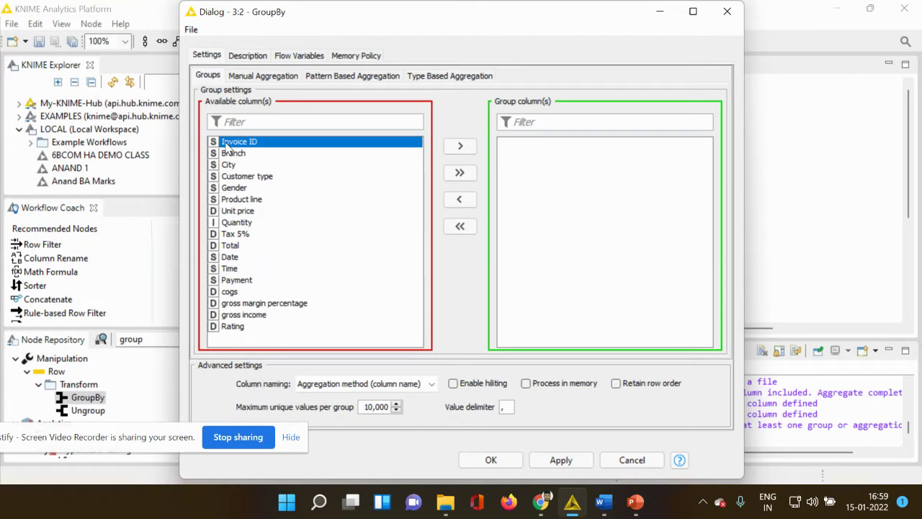
left_click(466, 148)
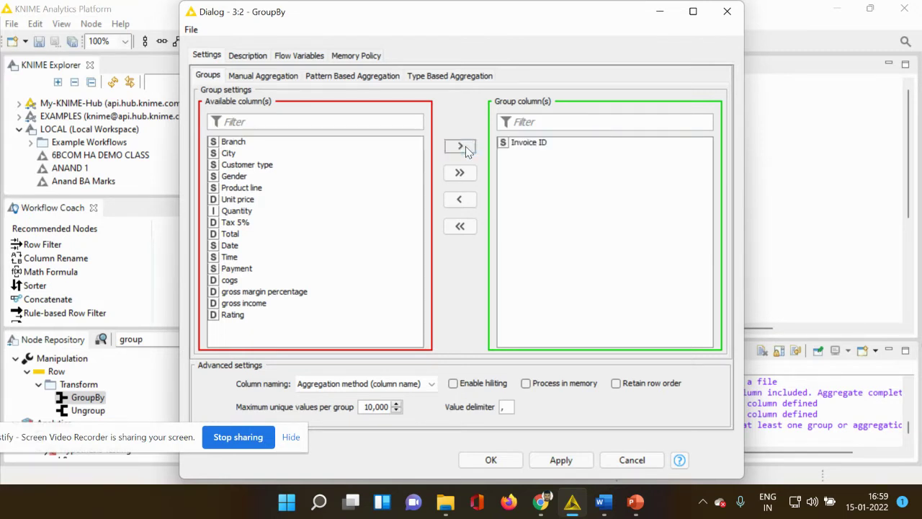
left_click(237, 158)
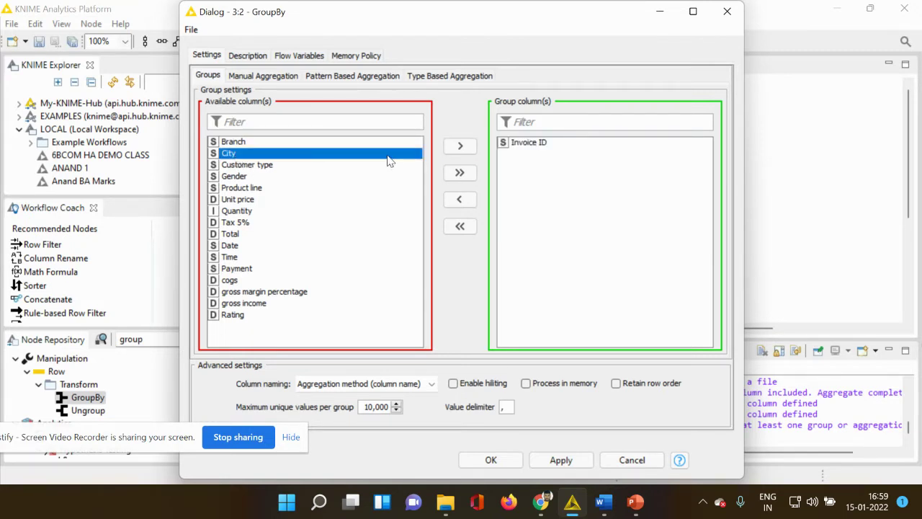
left_click(449, 151)
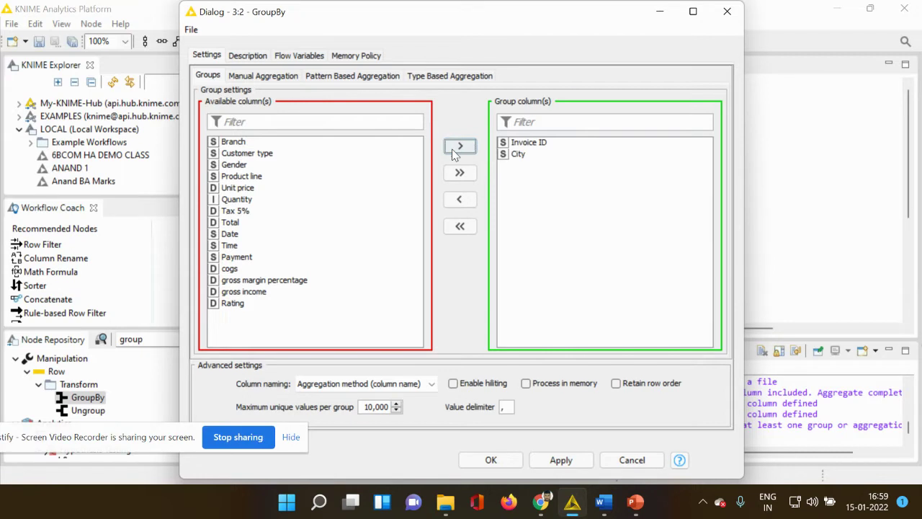
left_click(236, 165)
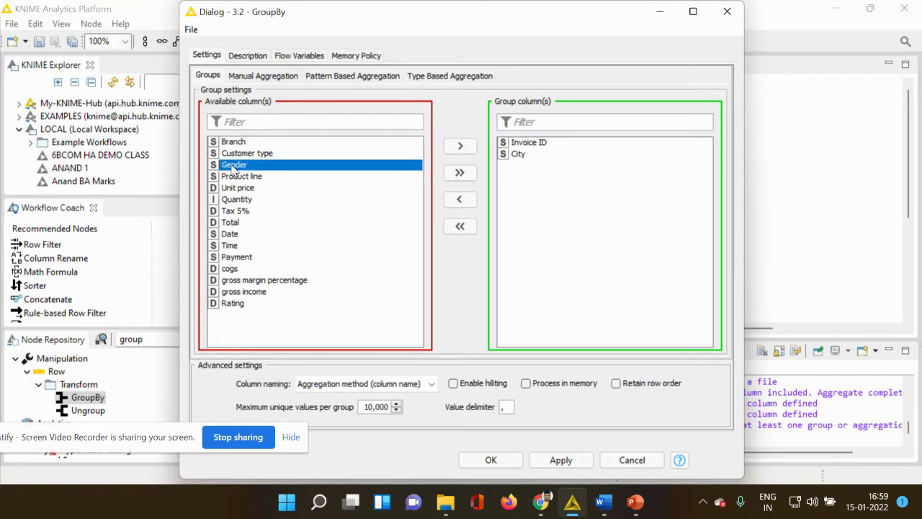
left_click(460, 147)
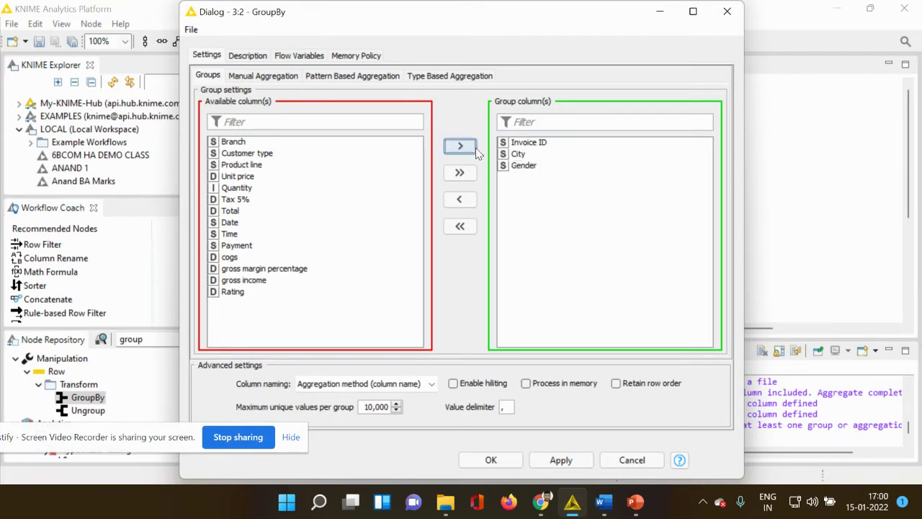
left_click(560, 460)
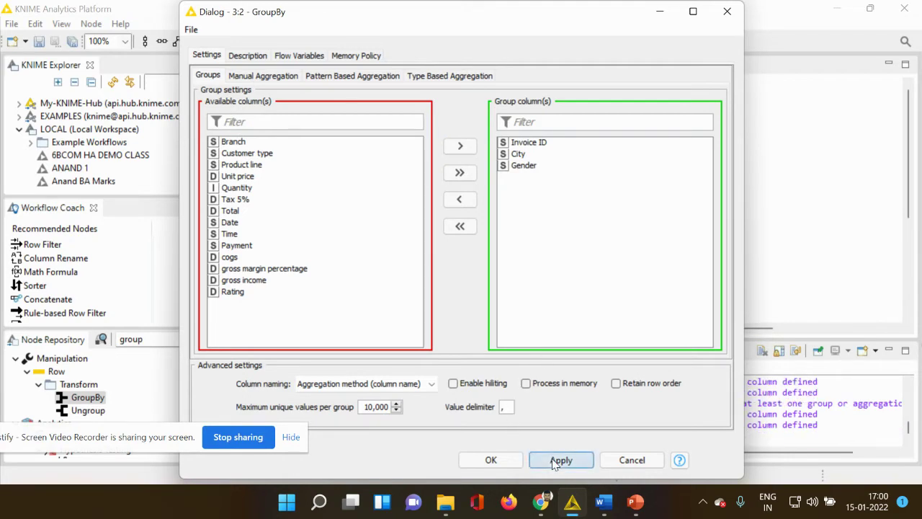
left_click(496, 459)
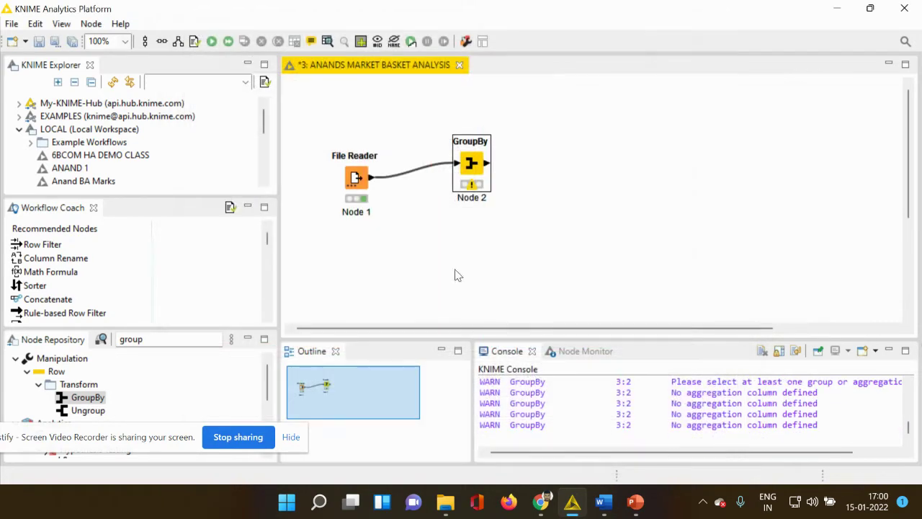
Execute the GroupBy node and inspect its output rows, such as Yangon City and Male Gender values
right_click(472, 165)
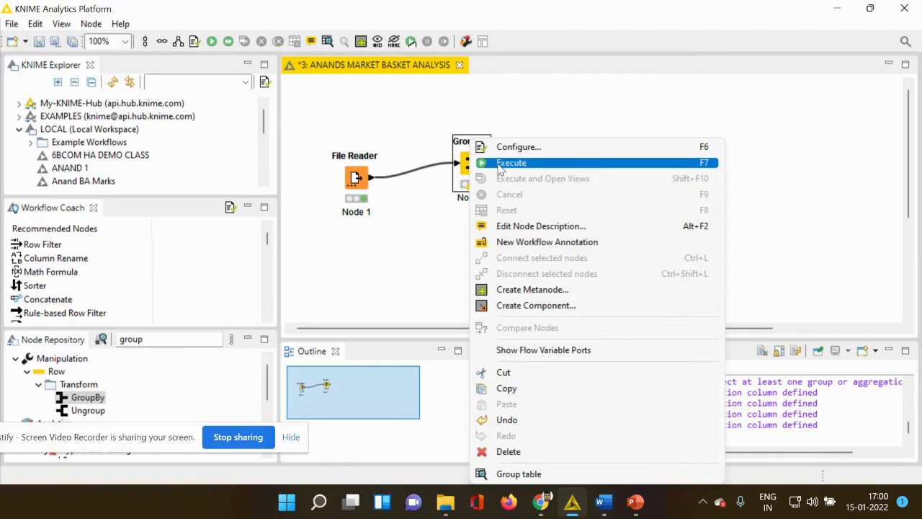
left_click(490, 164)
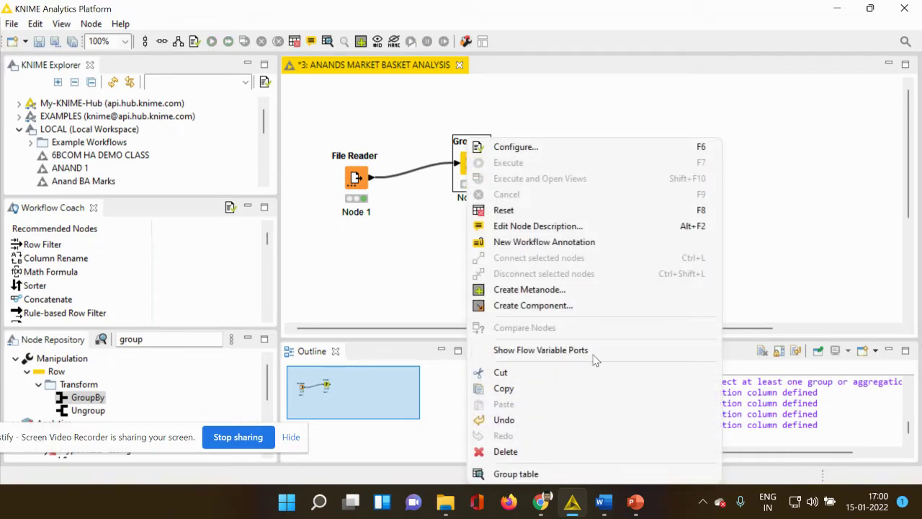
left_click(568, 474)
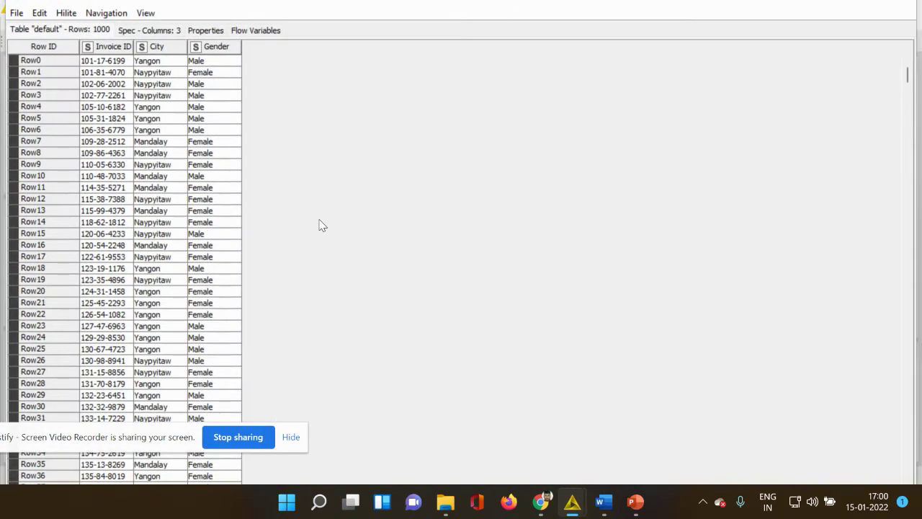
left_click(164, 60)
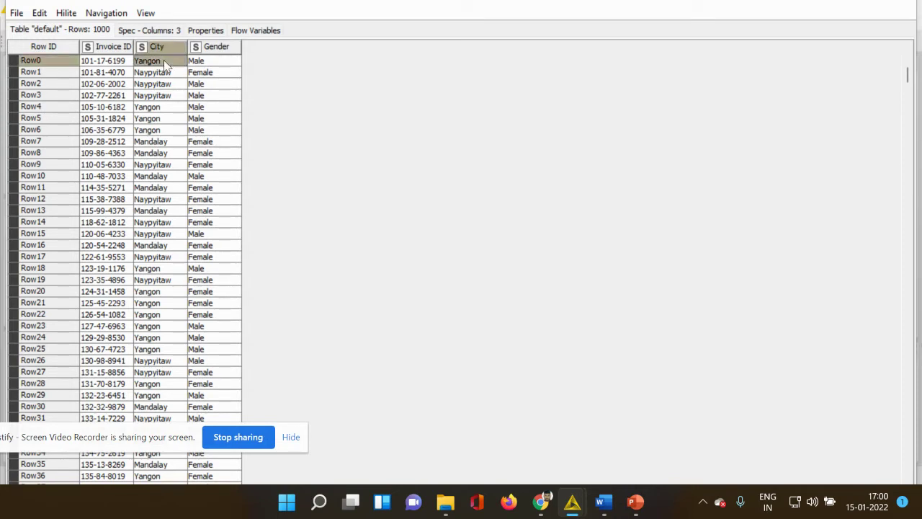
left_click(229, 85)
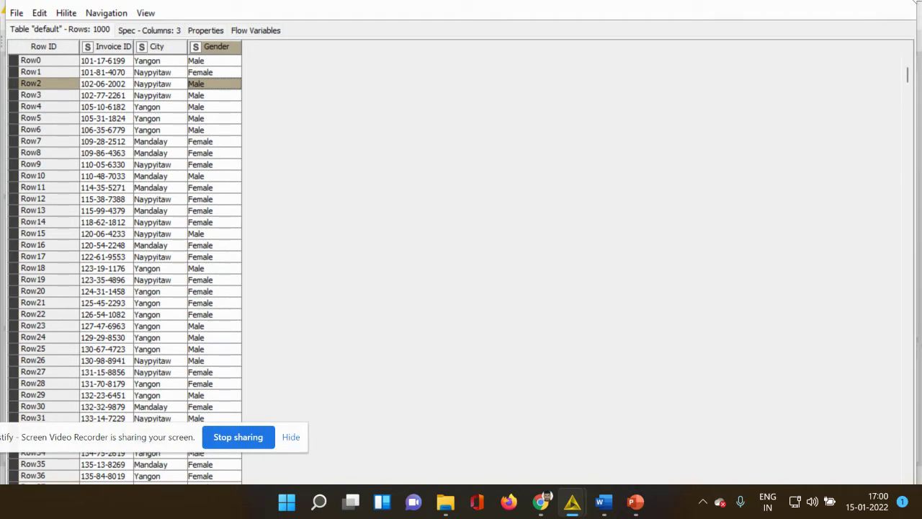
left_click(899, 7)
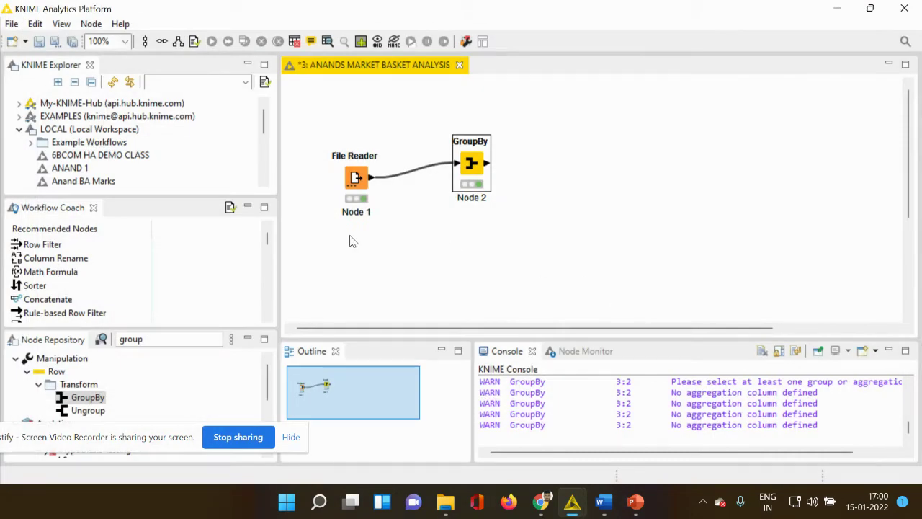
Add a Row Filter node found by searching 'row fi' and feed the GroupBy output into it
left_click(189, 332)
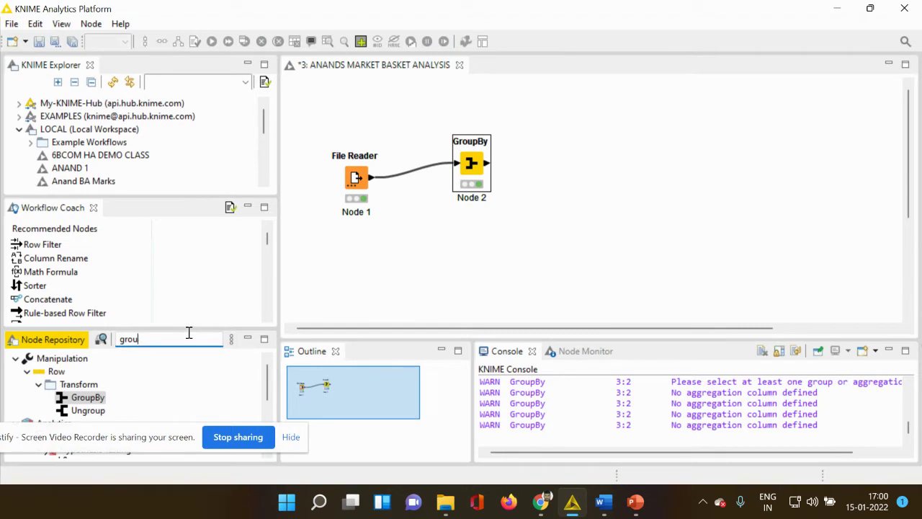
key("BackSpace")
key("BackSpace")
key("BackSpace")
key("BackSpace")
type("ro")
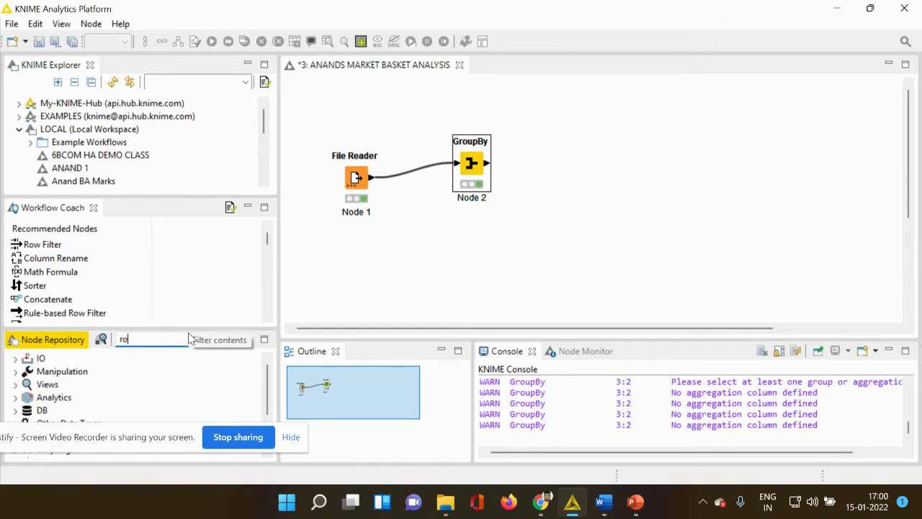
type("w fil")
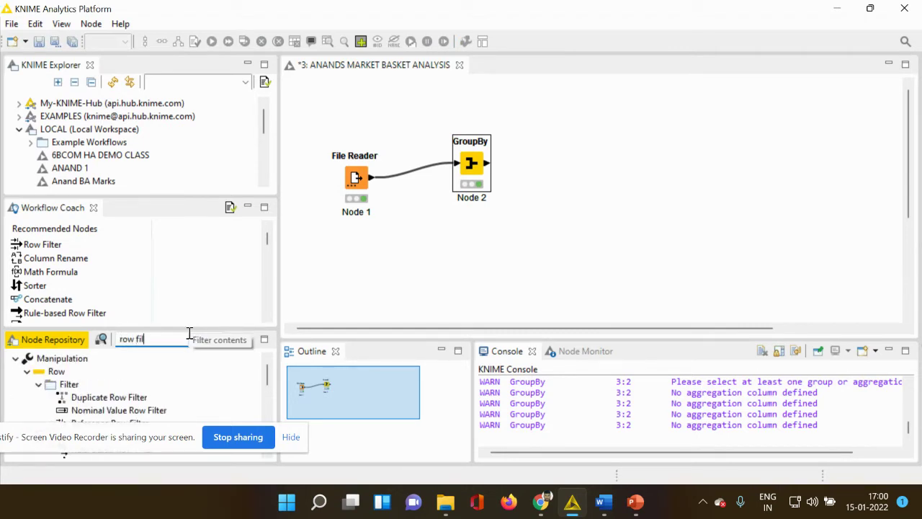
scroll(108, 400, "down", 1)
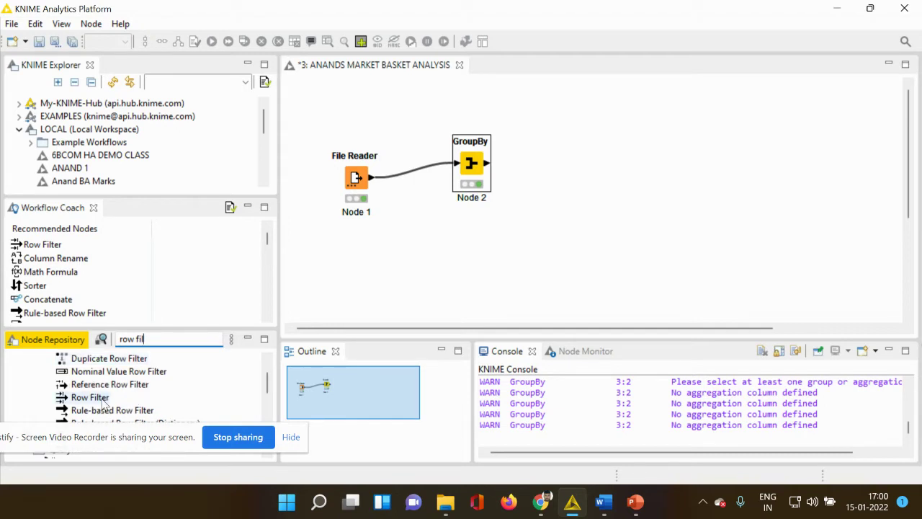
left_click_drag(105, 401, 599, 160)
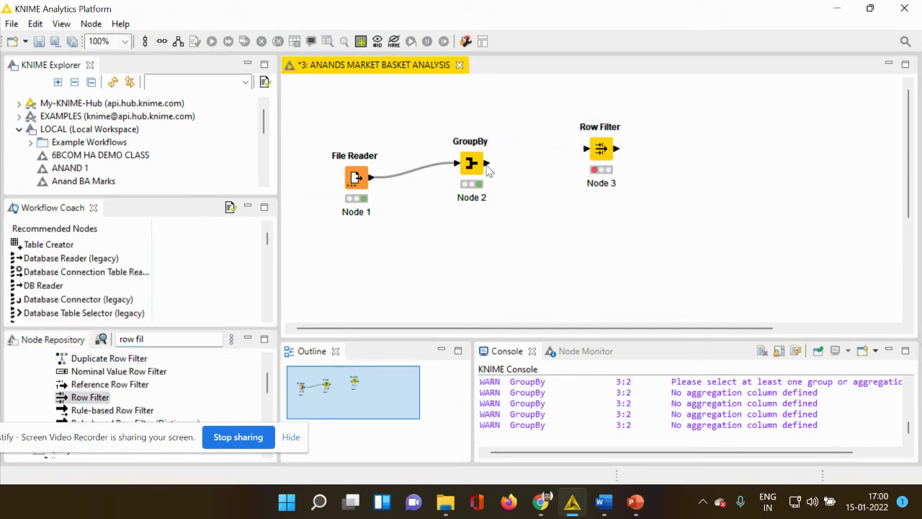
left_click_drag(487, 165, 585, 154)
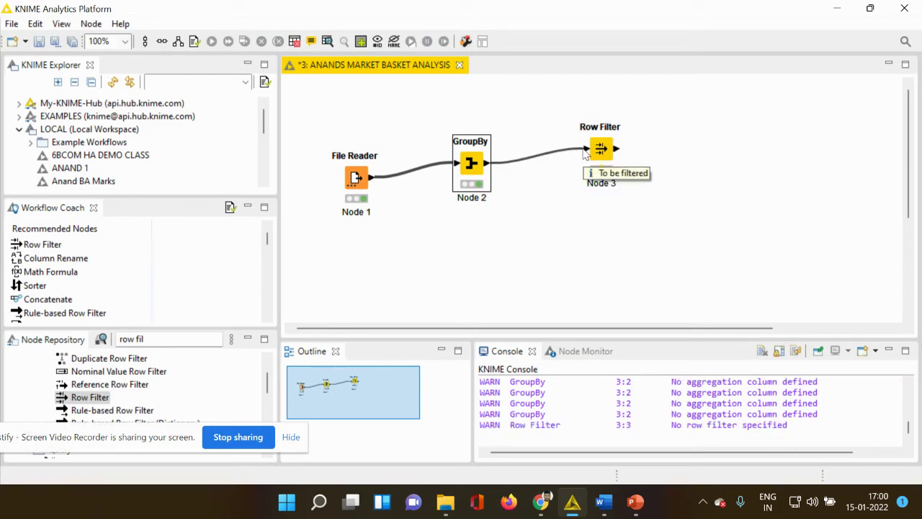
right_click(603, 147)
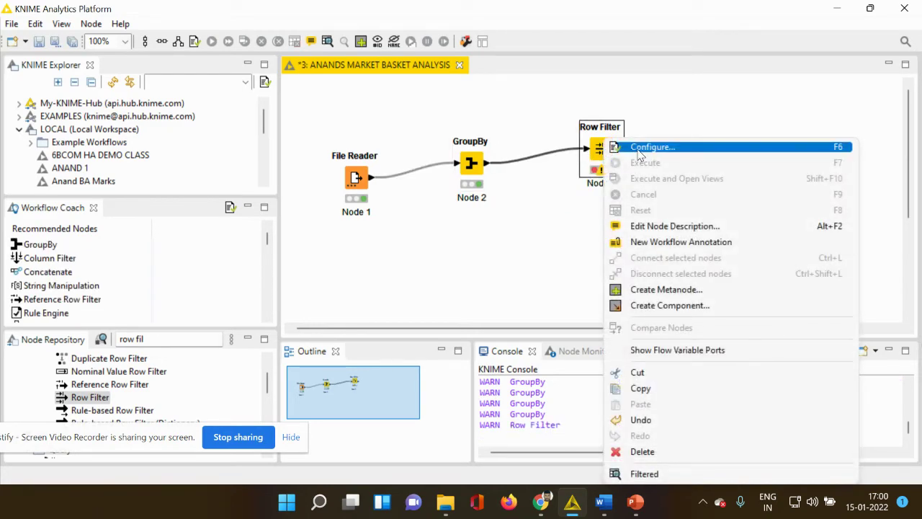
Set the Row Filter to test the City column and keep rows matching Yangon
left_click(639, 148)
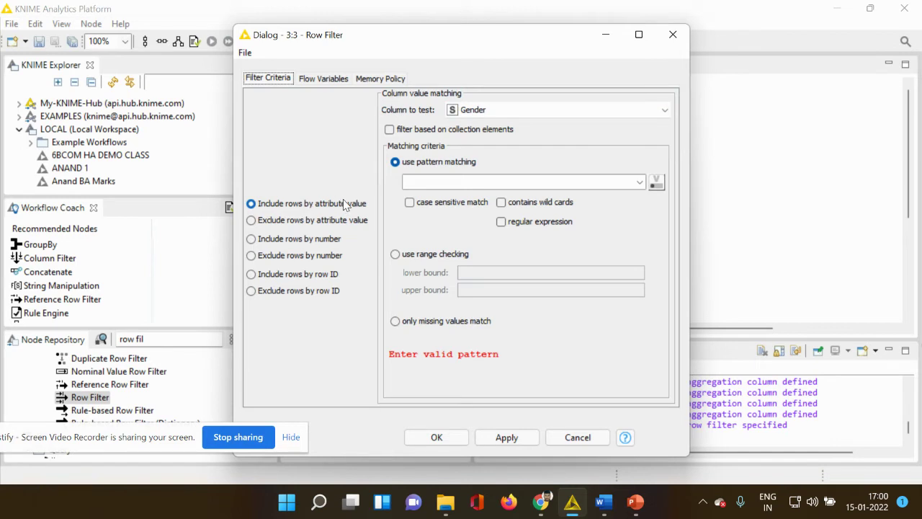
left_click(515, 112)
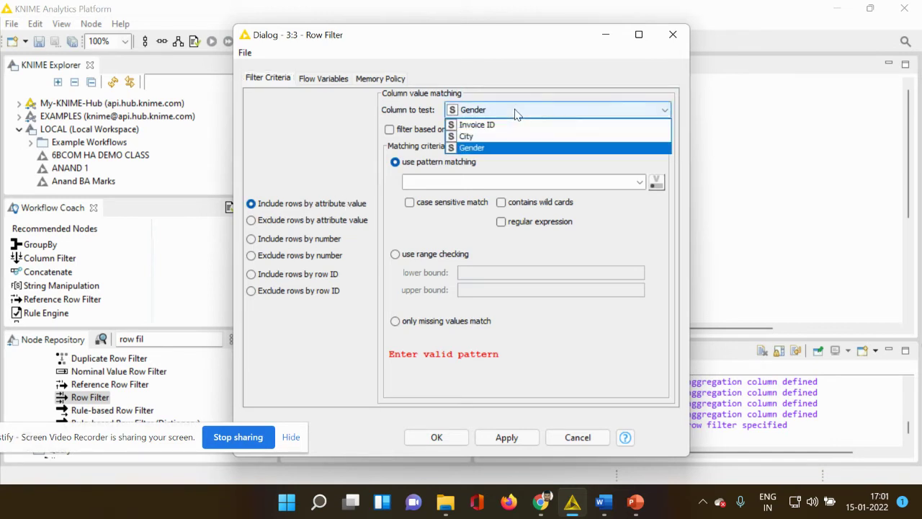
left_click(475, 138)
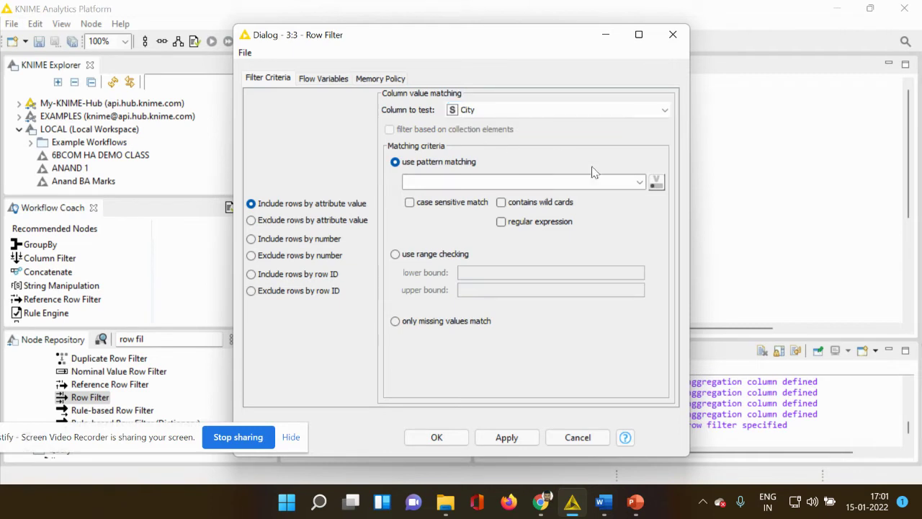
left_click(640, 182)
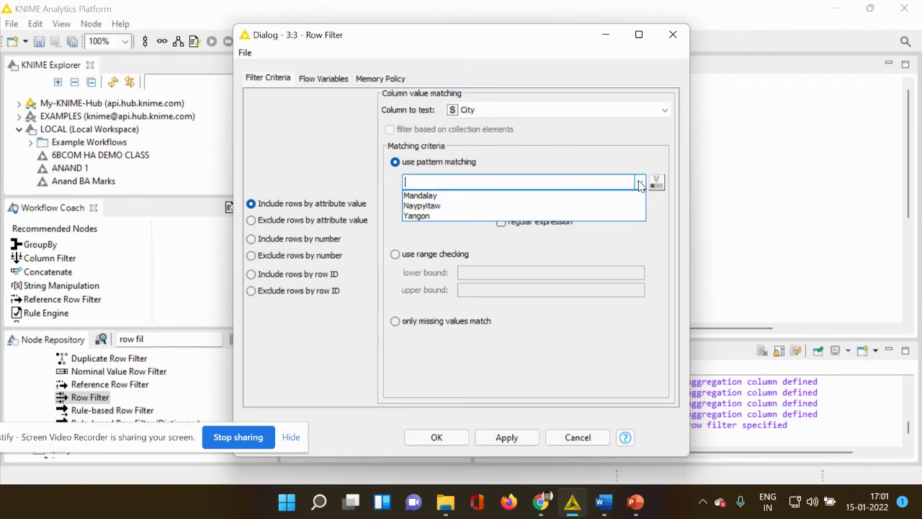
left_click(415, 216)
left_click(533, 435)
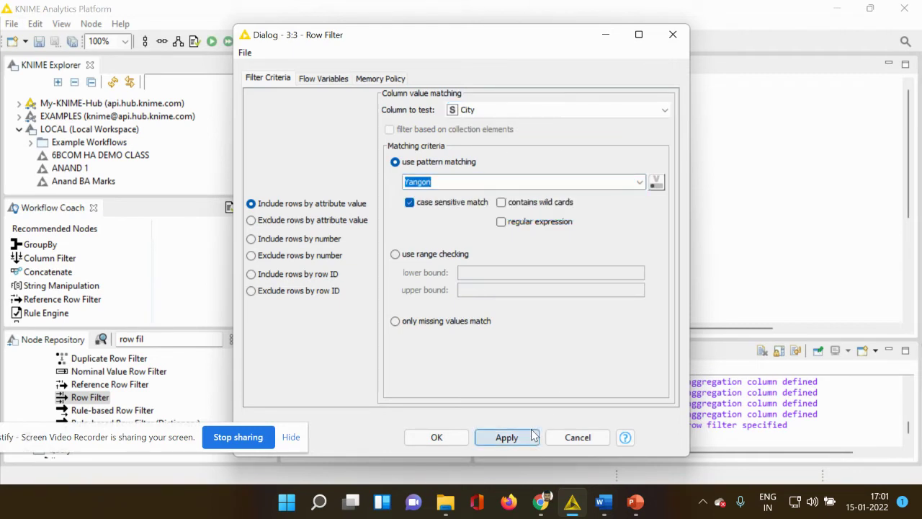
left_click(436, 438)
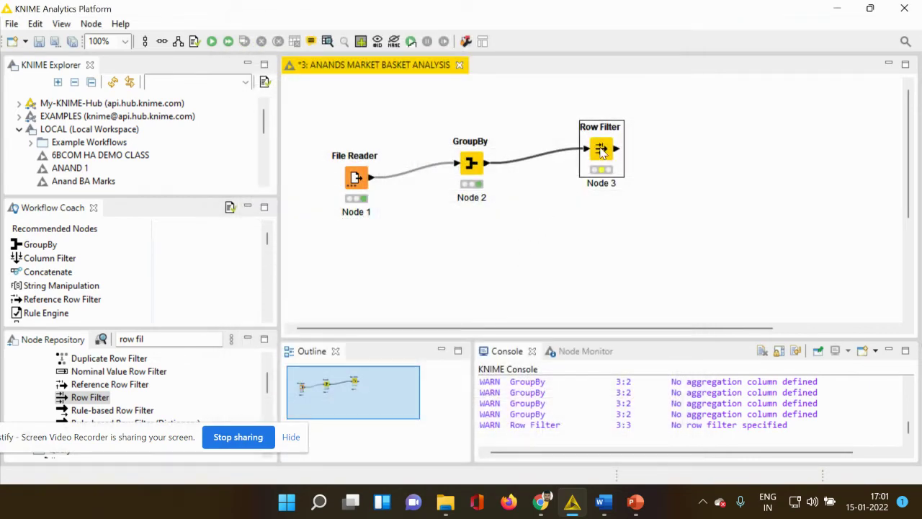
Execute the Yangon Row Filter node
right_click(602, 150)
left_click(635, 163)
right_click(596, 150)
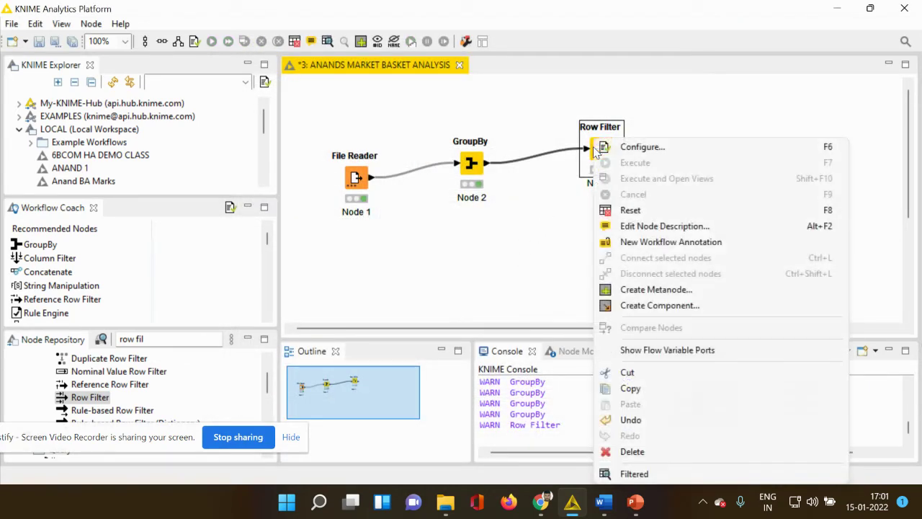
left_click(657, 474)
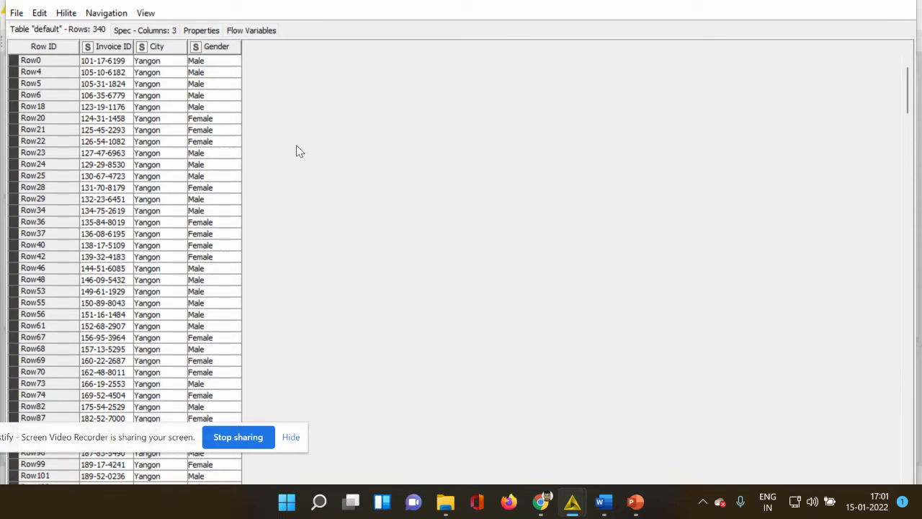
left_click(912, 6)
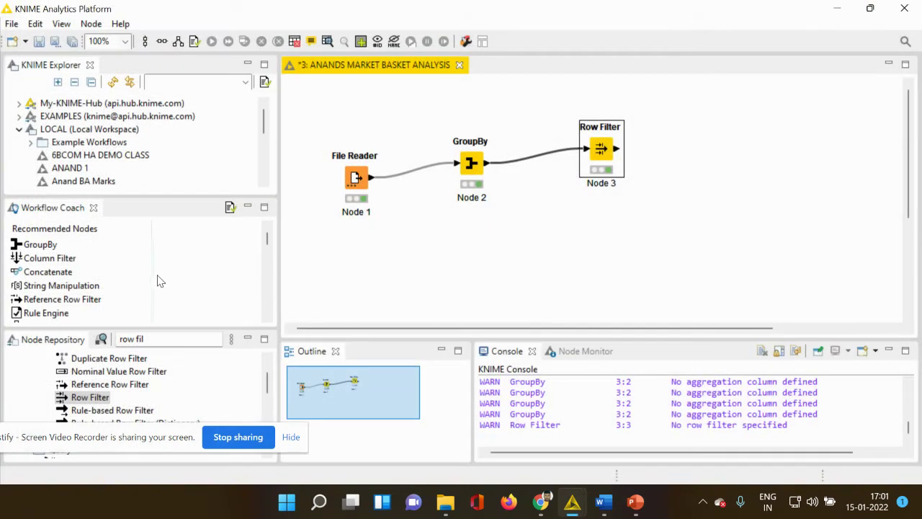
Add a second Row Filter (Node 4) fed by Node 3's output and open its settings
left_click_drag(99, 401, 710, 146)
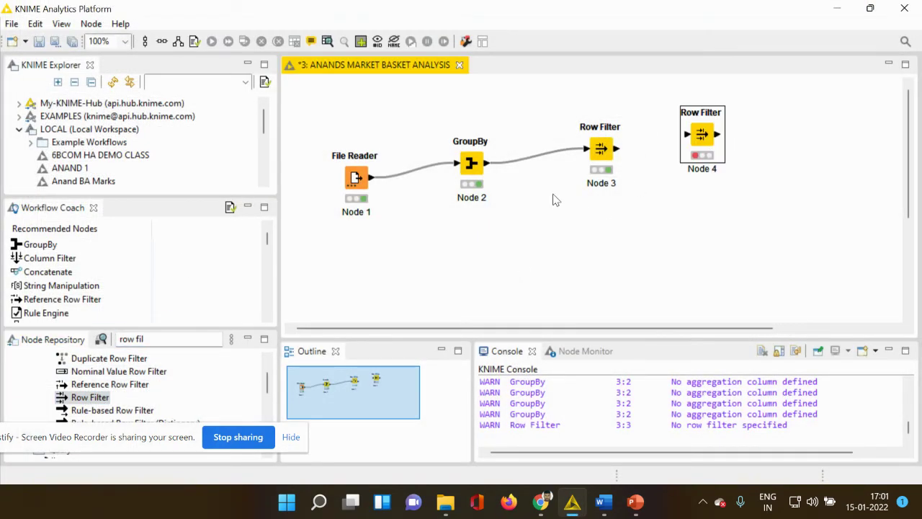
left_click_drag(616, 149, 691, 136)
right_click(704, 143)
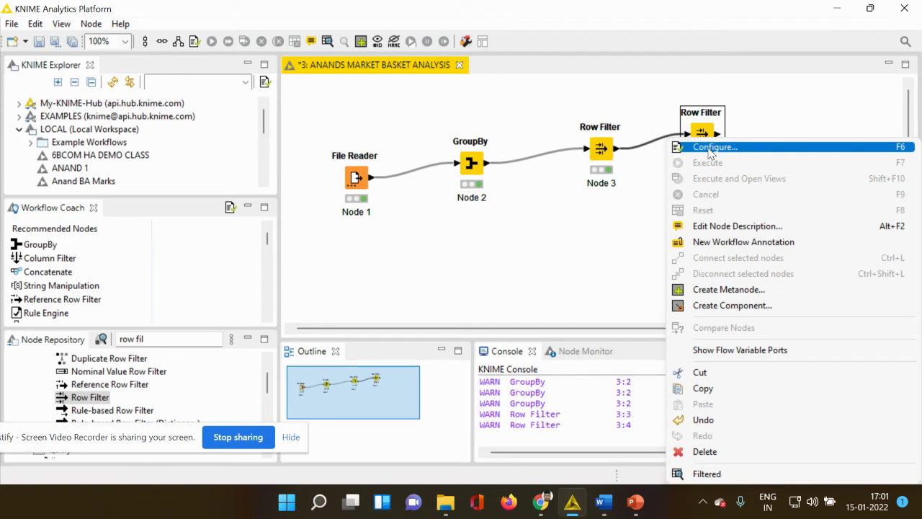
left_click(711, 149)
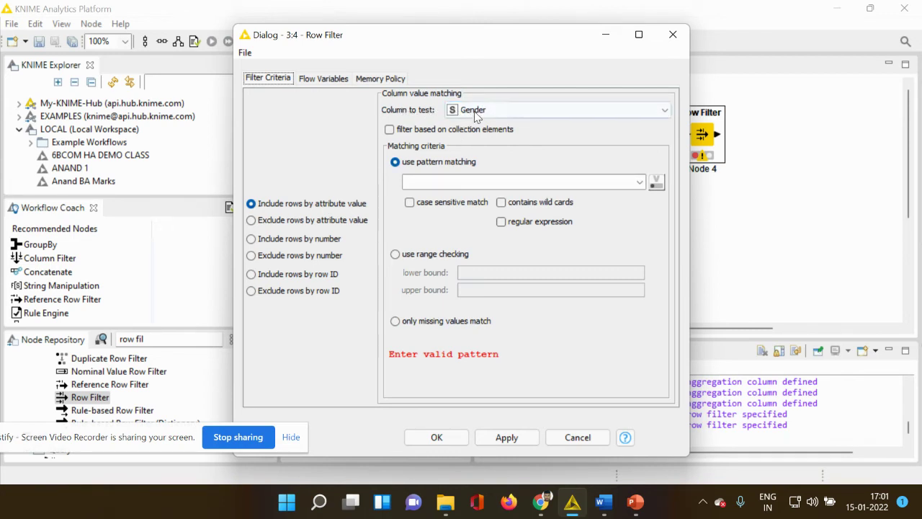
Set Node 4 to test the Gender column and keep rows matching Male
left_click(521, 113)
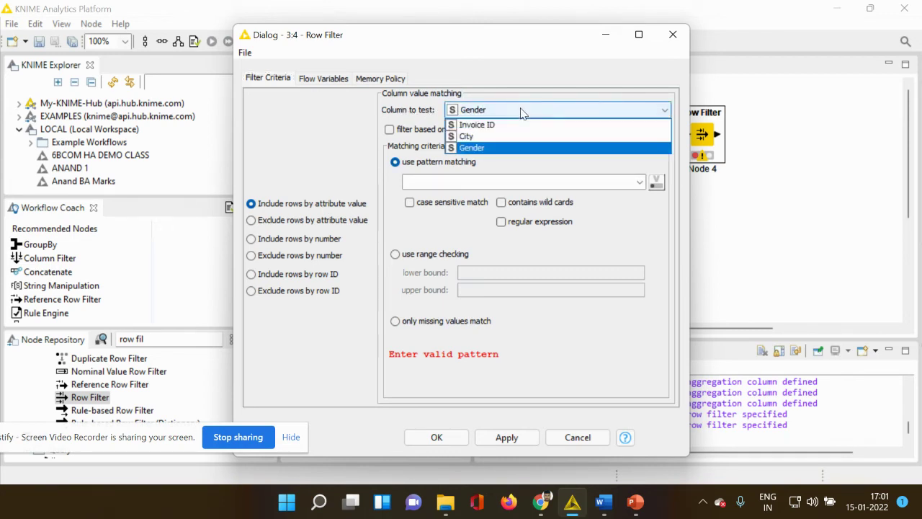
left_click(459, 148)
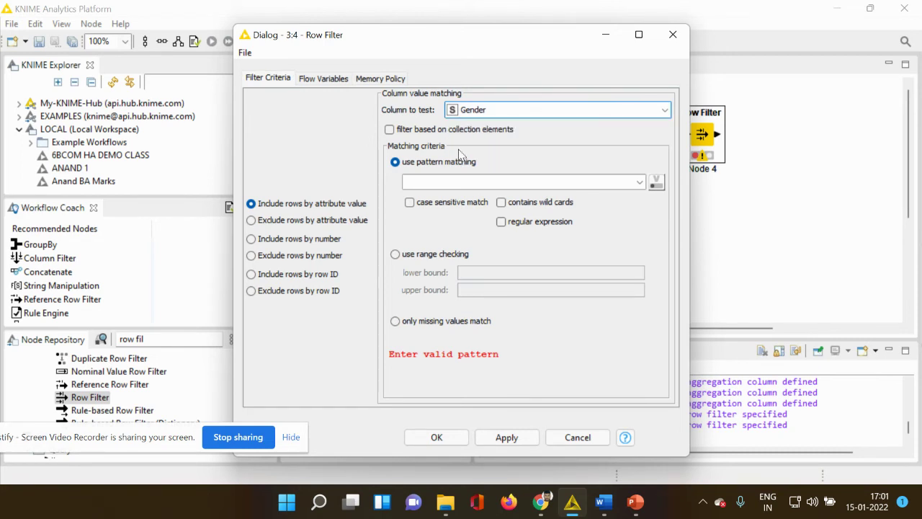
left_click(643, 184)
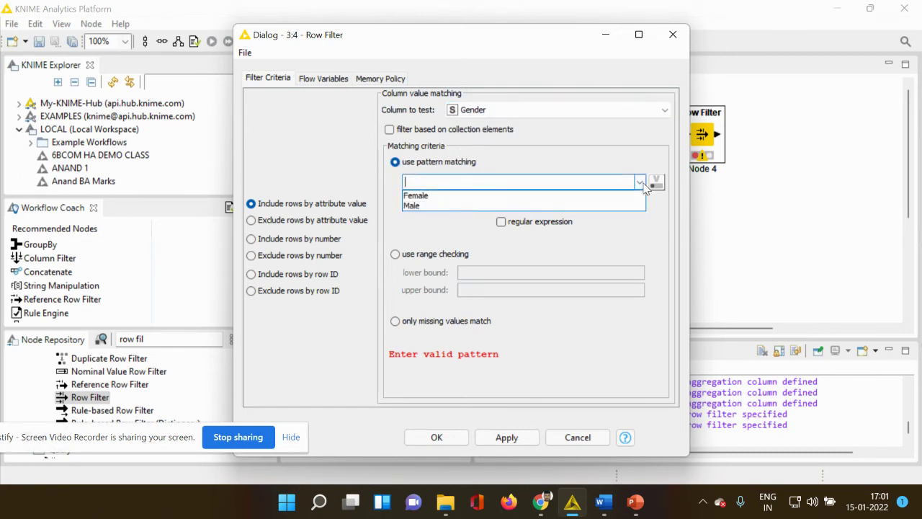
left_click(425, 207)
left_click(525, 438)
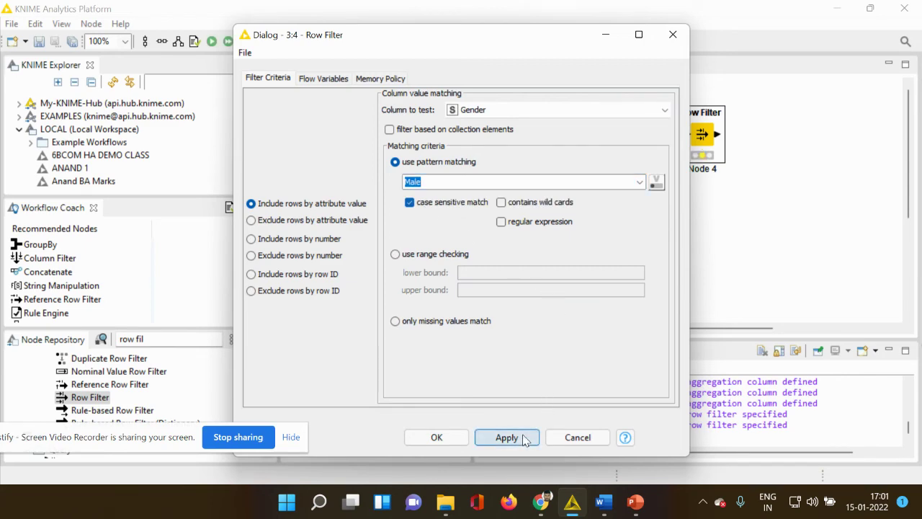
left_click(461, 438)
Execute Node 4 to filter down to male Yangon rows
right_click(708, 142)
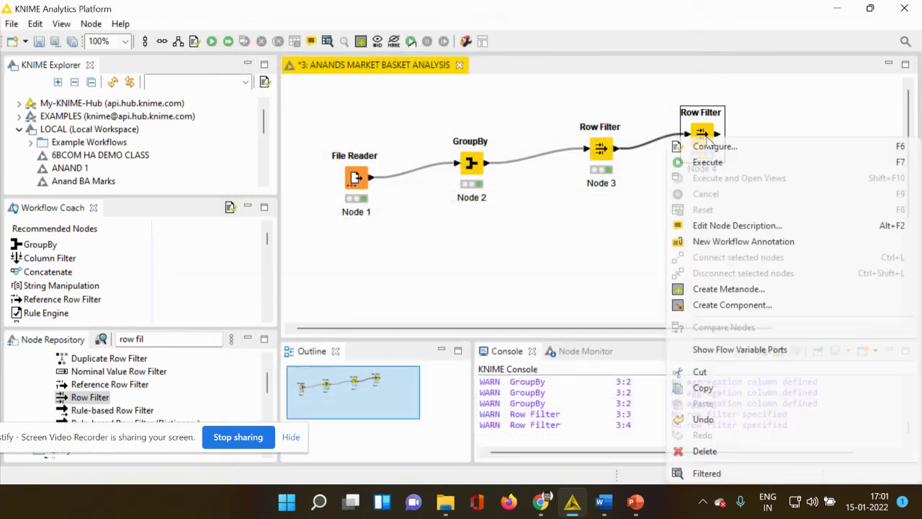
left_click(713, 163)
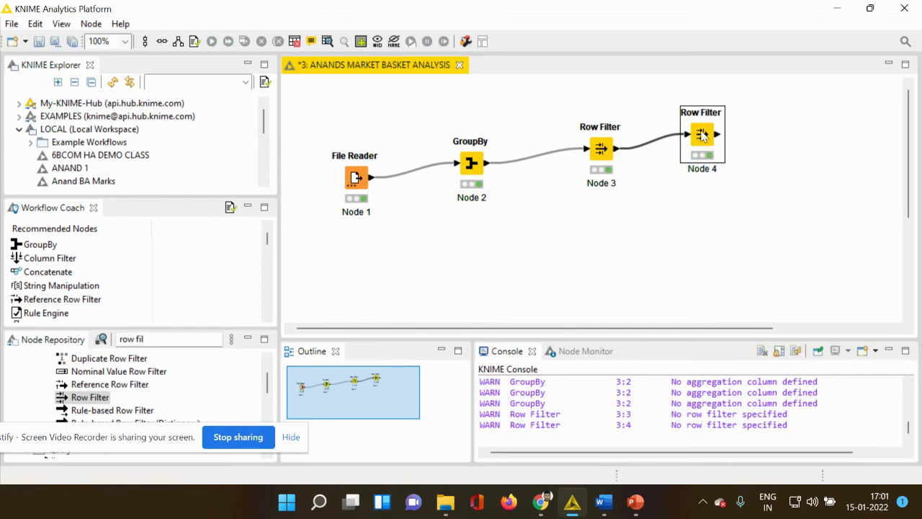
right_click(702, 133)
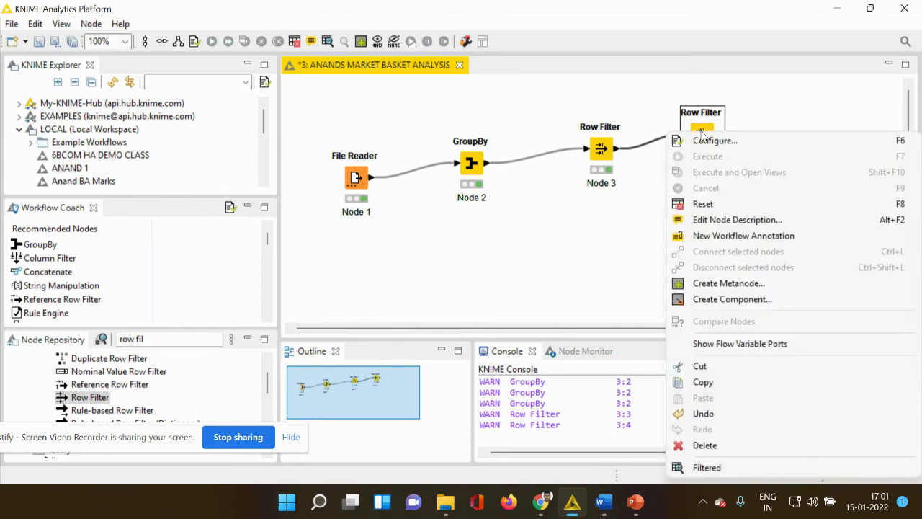
Open Node 4's Filtered output table showing 179 male Yangon customer rows
left_click(706, 467)
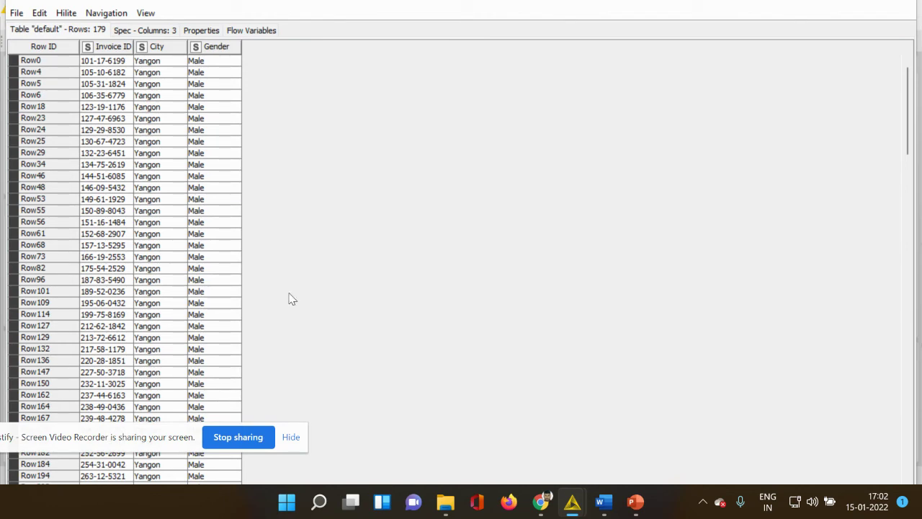
Close the Filtered table window showing the male Yangon customers
left_click(905, 7)
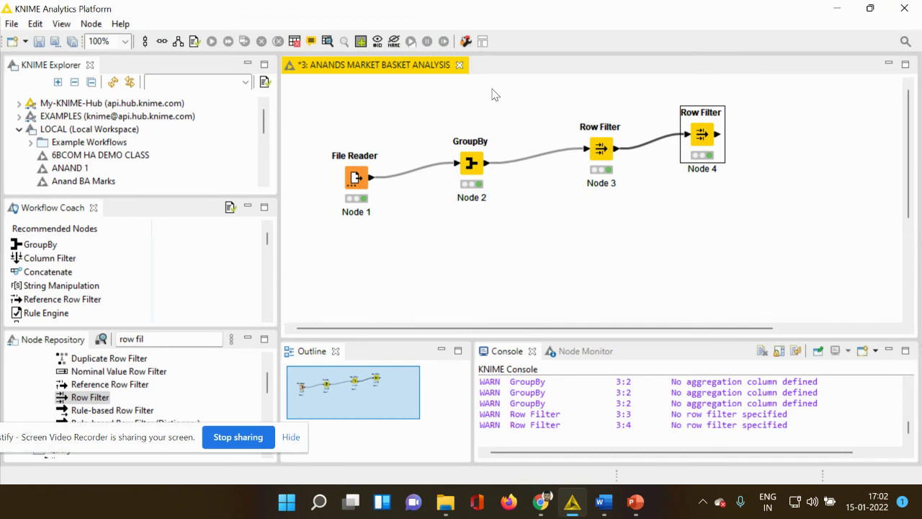